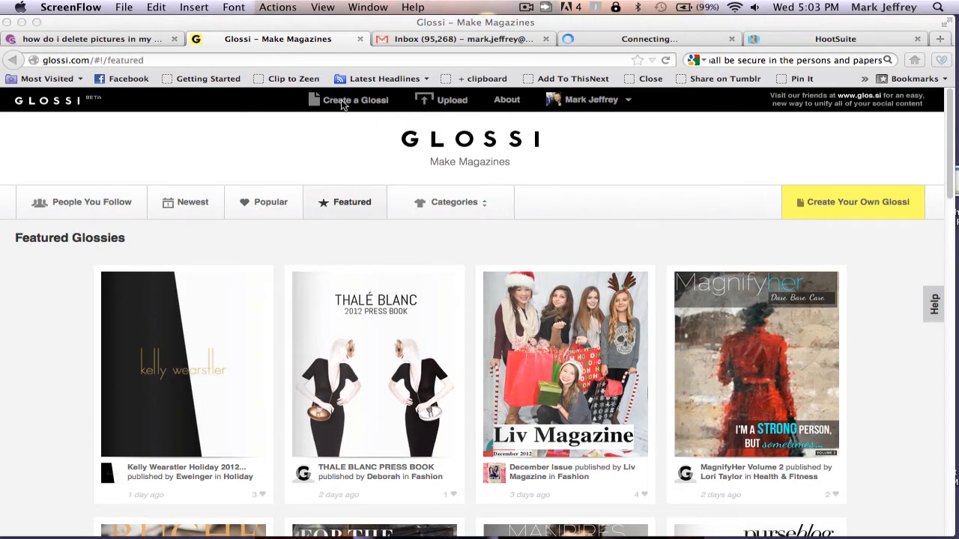
# - Create a new Glossi and open its multi-frame photo grid page together with your image clippings
pyautogui.click(342, 105)
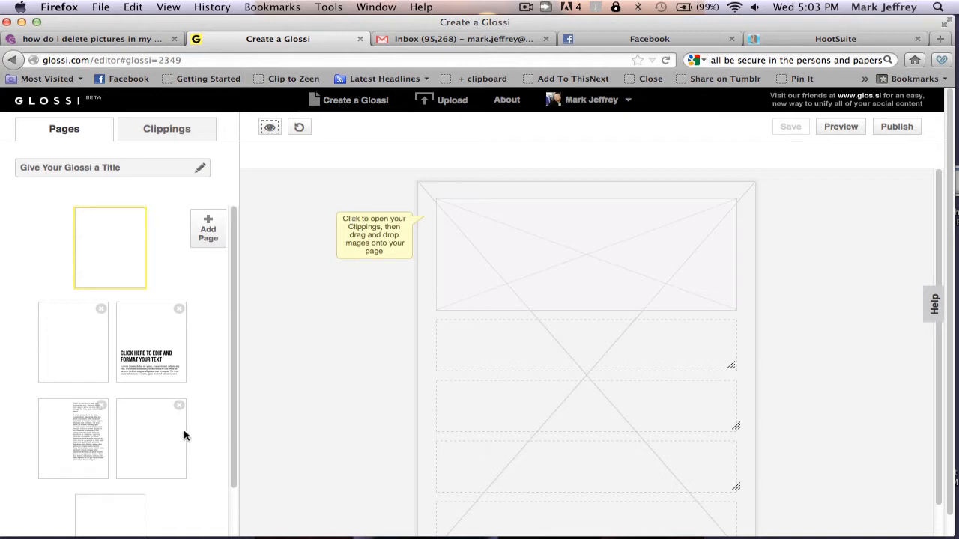
pyautogui.click(152, 445)
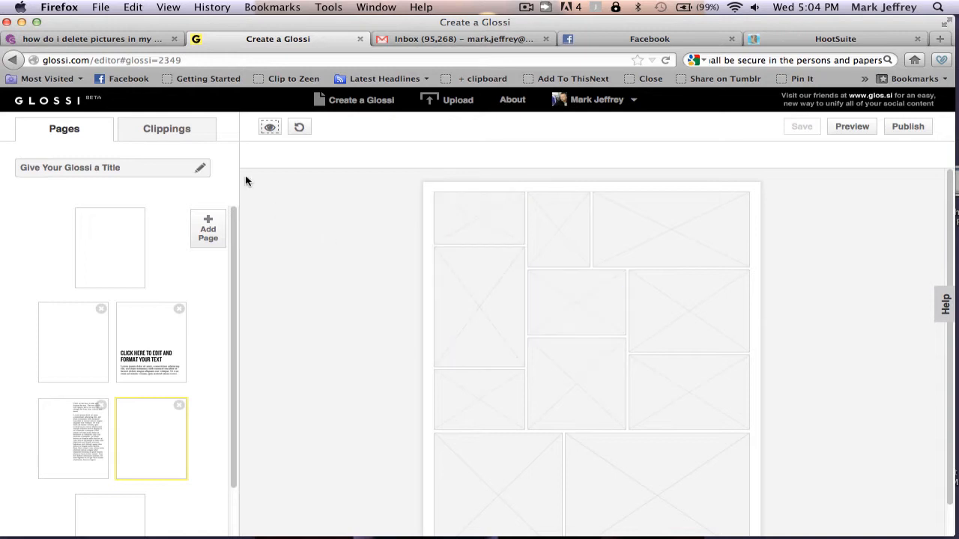
pyautogui.click(179, 131)
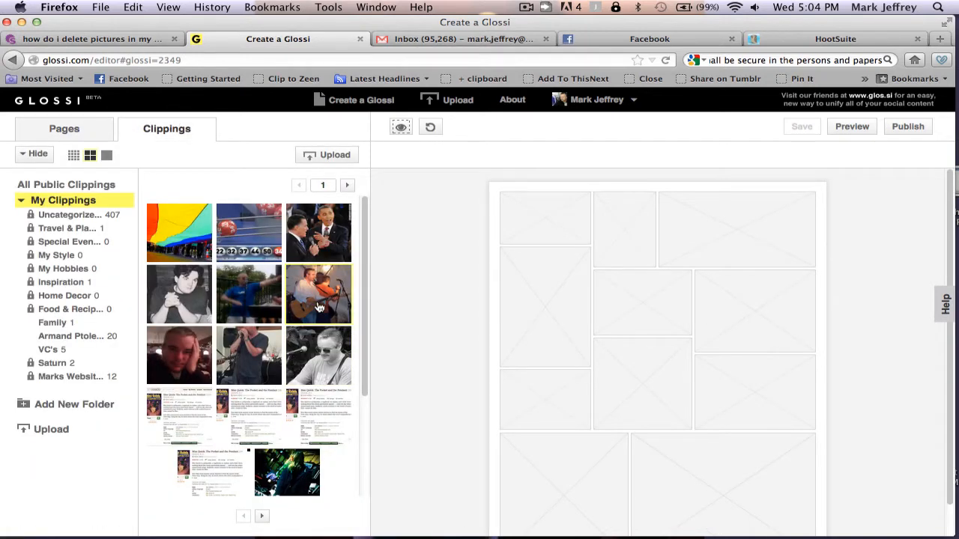
# - Place the guitar duo, blue-shirt singer, head-in-hand and harmonica clippings into the tall left, middle right, lower centre and large lower-right frames
pyautogui.moveTo(318, 308); pyautogui.dragTo(536, 322)
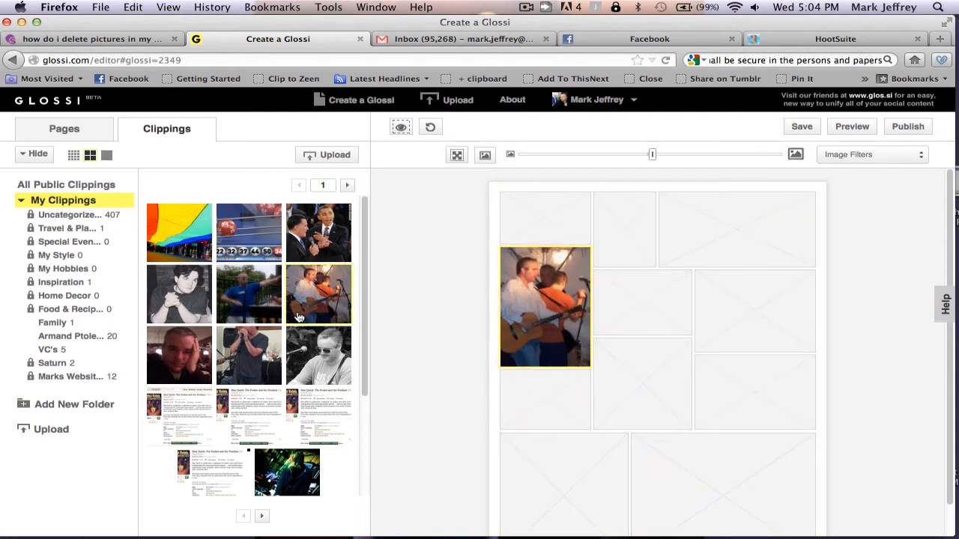
pyautogui.moveTo(249, 303); pyautogui.dragTo(775, 303)
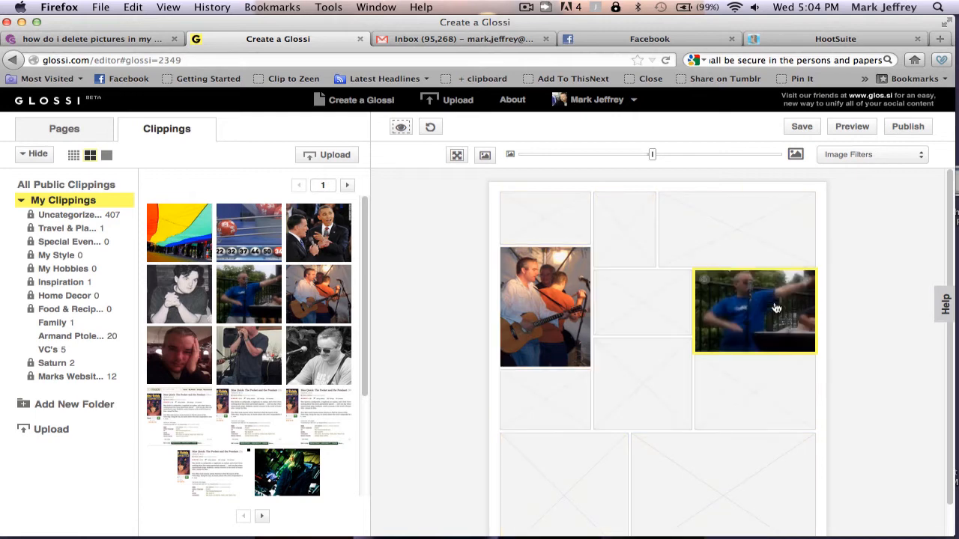
pyautogui.moveTo(248, 355); pyautogui.dragTo(636, 381)
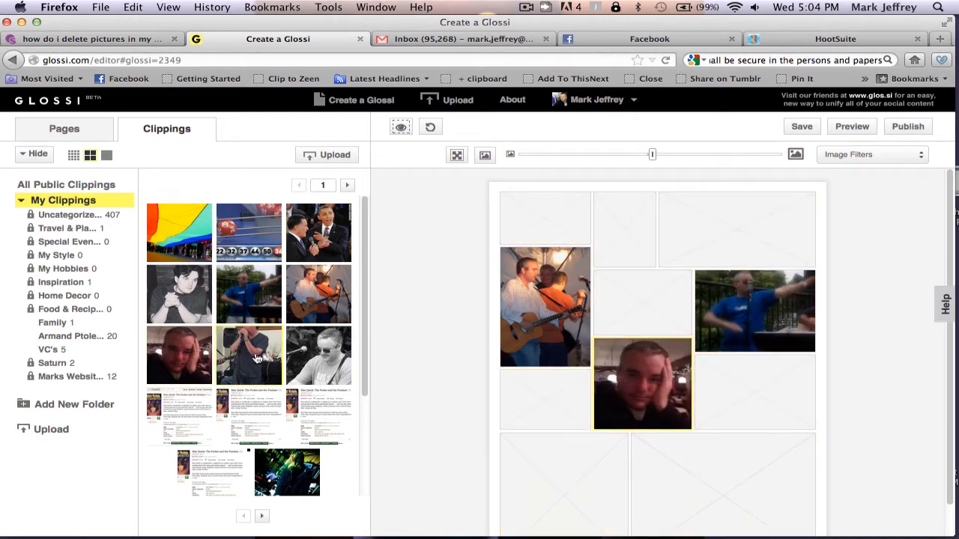
pyautogui.moveTo(293, 361); pyautogui.dragTo(724, 477)
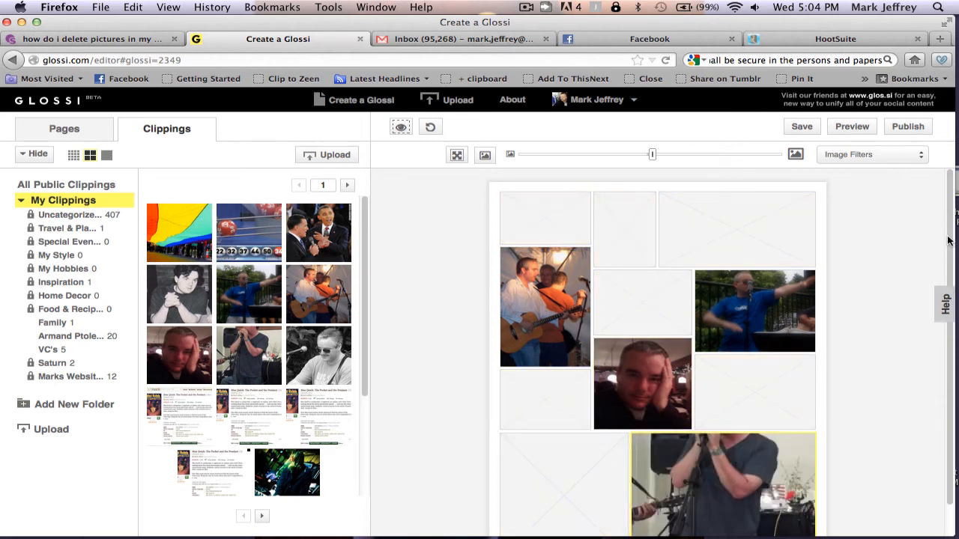
# - Reposition and slightly enlarge the harmonica photo inside its large lower-right frame so the player's face fills it
pyautogui.moveTo(947, 240); pyautogui.dragTo(949, 272)
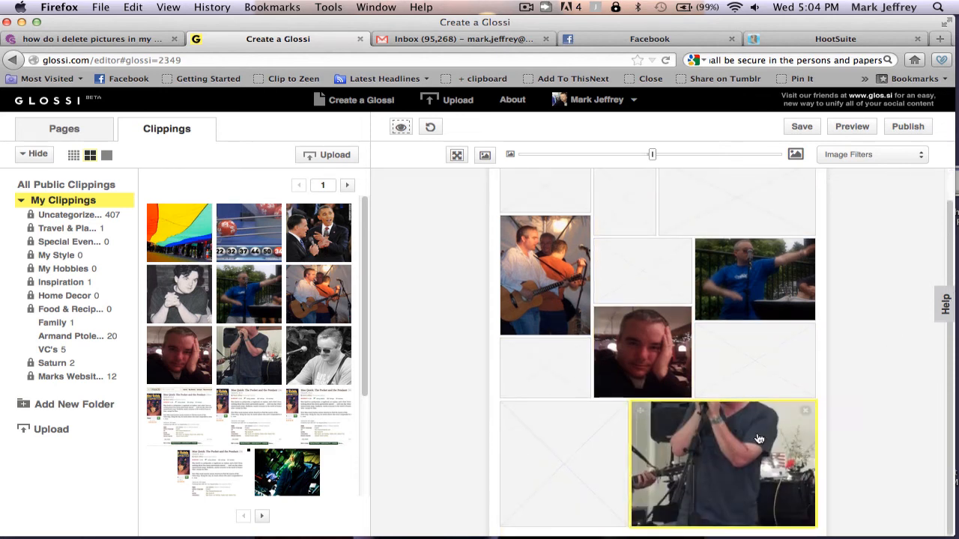
pyautogui.moveTo(728, 427); pyautogui.dragTo(755, 468)
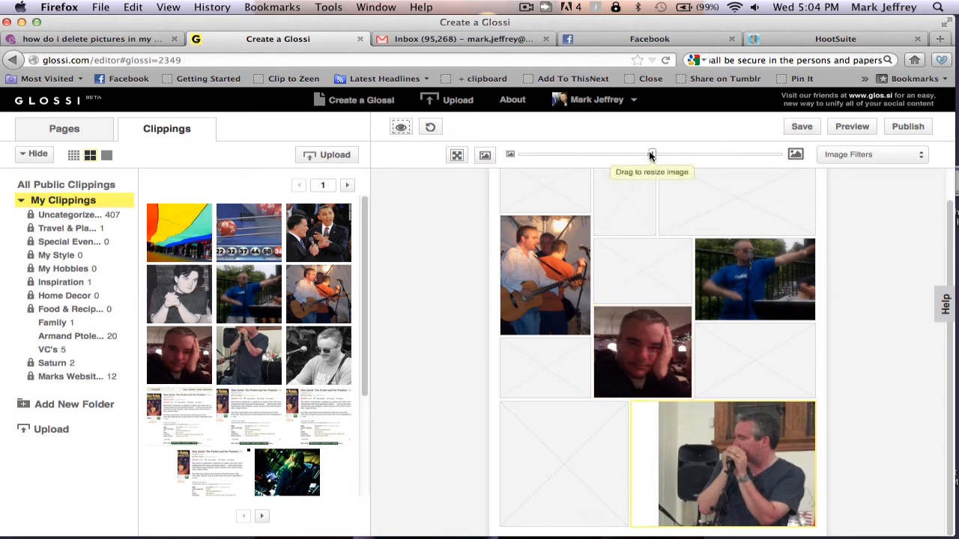
pyautogui.moveTo(652, 155); pyautogui.dragTo(678, 154)
pyautogui.moveTo(792, 432); pyautogui.dragTo(750, 432)
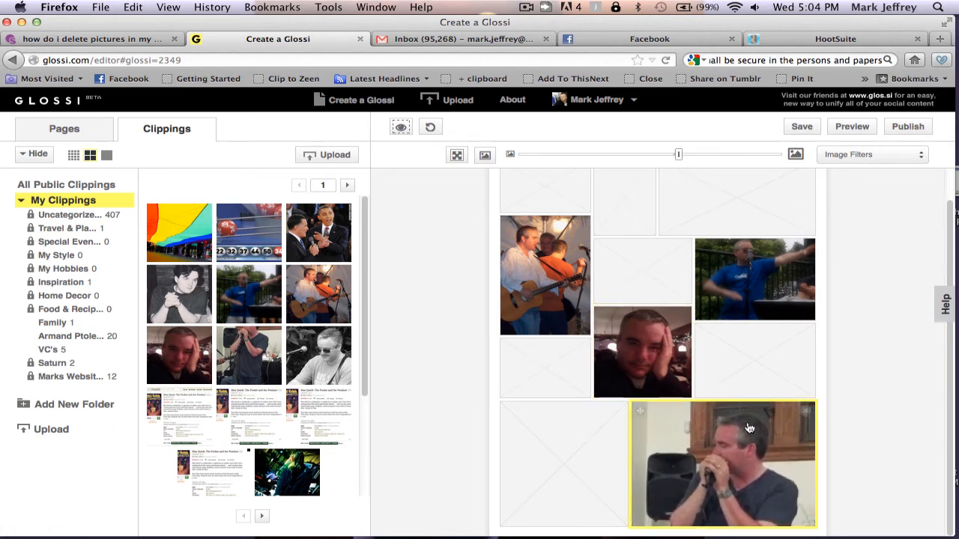
pyautogui.moveTo(678, 155)
pyautogui.mouseDown()
pyautogui.moveTo(529, 175)
pyautogui.moveTo(606, 155)
pyautogui.moveTo(669, 161)
pyautogui.mouseUp()
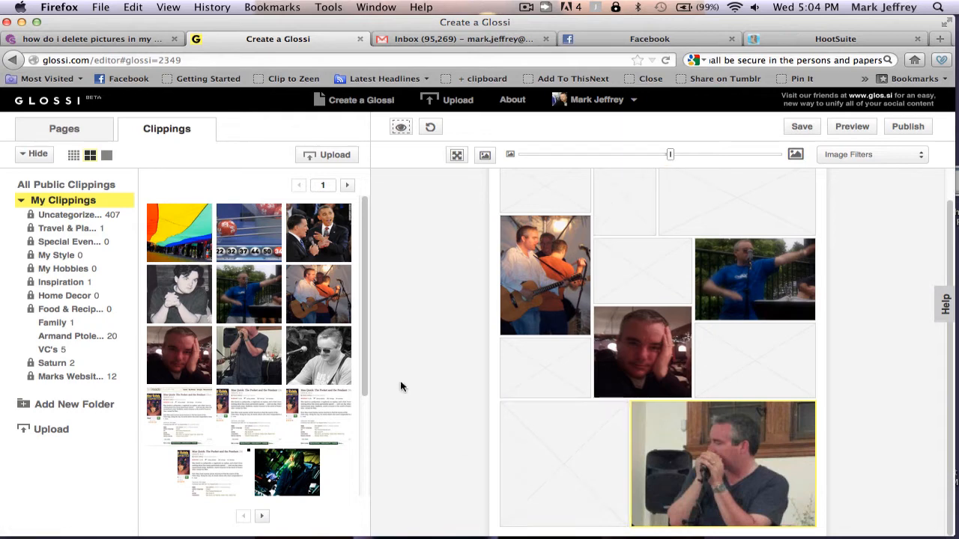
# - Fill the seven remaining empty frames with the black-and-white portrait, blue-shirt singer, guitar duo, head-in-hand and harmonica clippings
pyautogui.moveTo(196, 301); pyautogui.dragTo(558, 453)
pyautogui.moveTo(245, 288); pyautogui.dragTo(545, 368)
pyautogui.moveTo(316, 292); pyautogui.dragTo(755, 360)
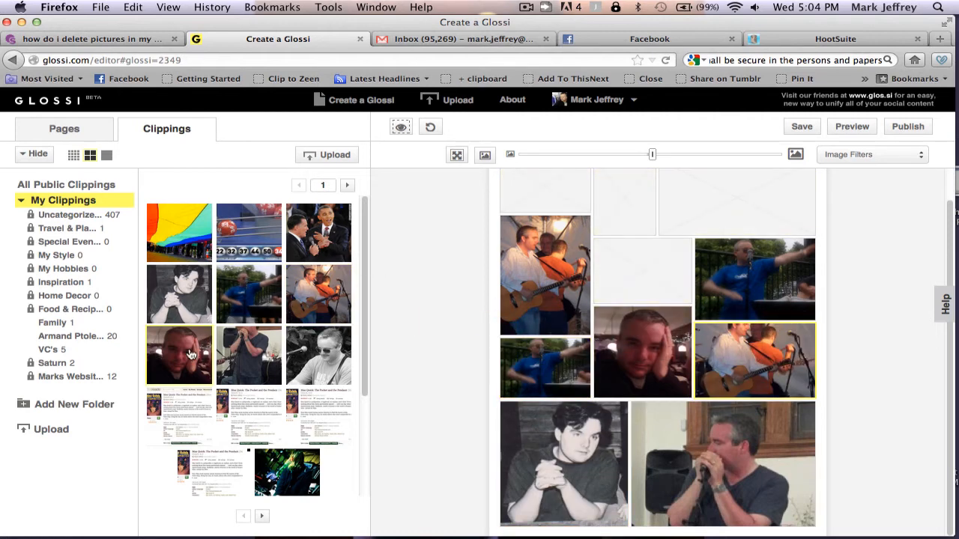
pyautogui.moveTo(192, 355); pyautogui.dragTo(649, 277)
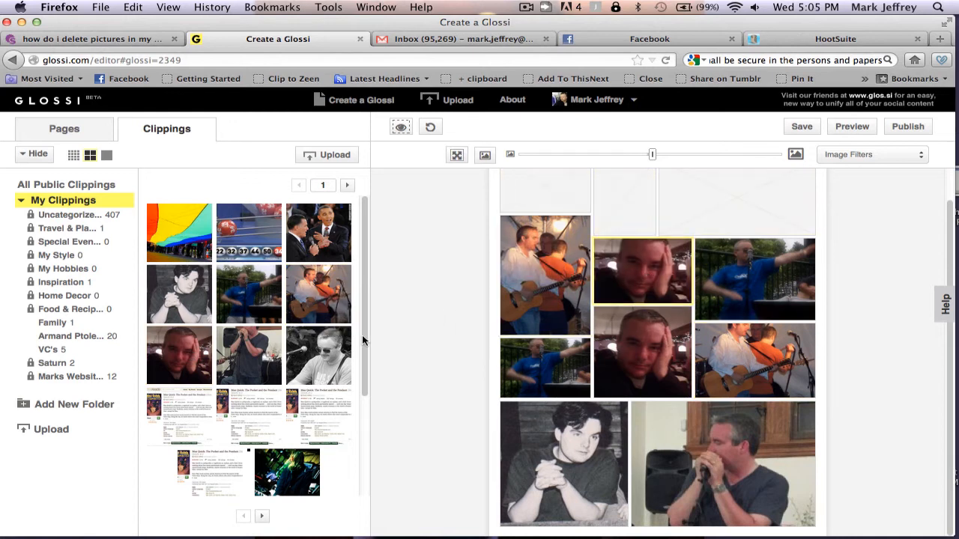
pyautogui.moveTo(256, 354); pyautogui.dragTo(744, 213)
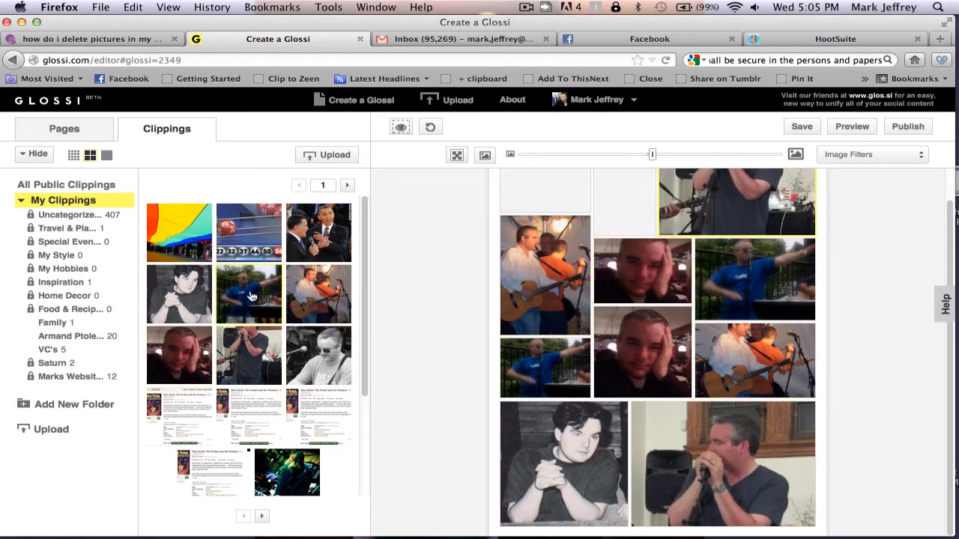
pyautogui.moveTo(251, 296); pyautogui.dragTo(637, 204)
pyautogui.moveTo(318, 293); pyautogui.dragTo(546, 191)
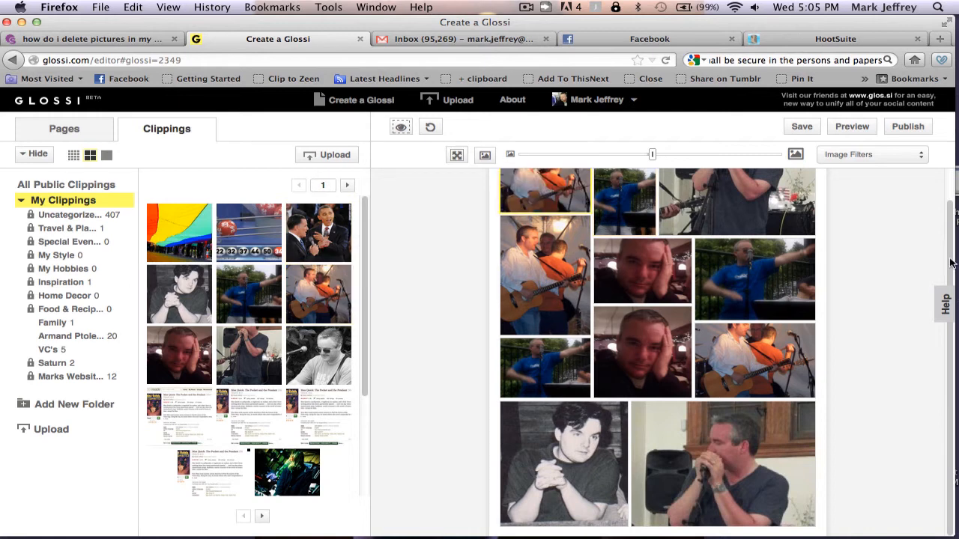
# - Move seven of the photo frames out of the grid so they overlap as a loose collage, with the large harmonica photo in front
pyautogui.moveTo(950, 259); pyautogui.dragTo(952, 240)
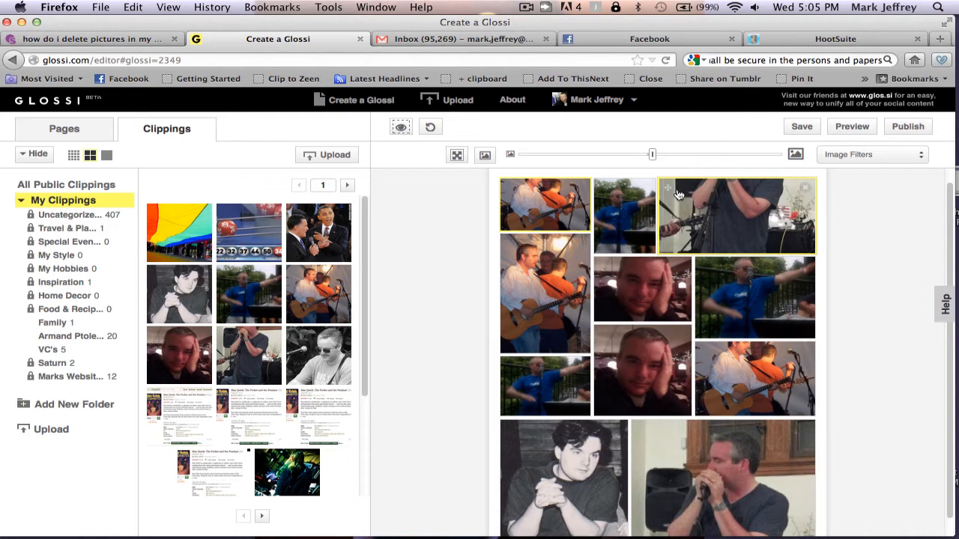
pyautogui.moveTo(670, 188); pyautogui.dragTo(638, 218)
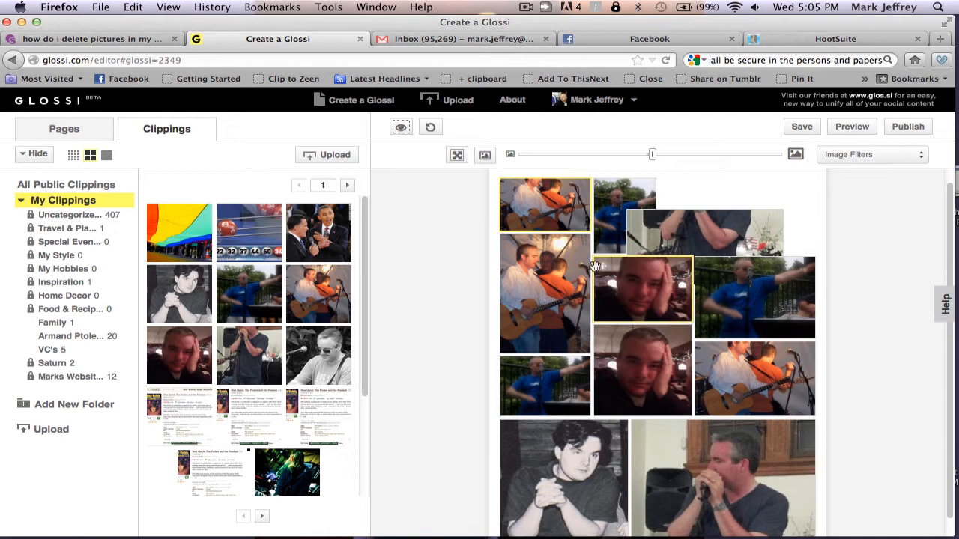
pyautogui.moveTo(595, 266)
pyautogui.mouseDown()
pyautogui.moveTo(551, 273)
pyautogui.moveTo(547, 239)
pyautogui.moveTo(581, 262)
pyautogui.moveTo(568, 307)
pyautogui.moveTo(556, 279)
pyautogui.moveTo(592, 268)
pyautogui.moveTo(583, 268)
pyautogui.mouseUp()
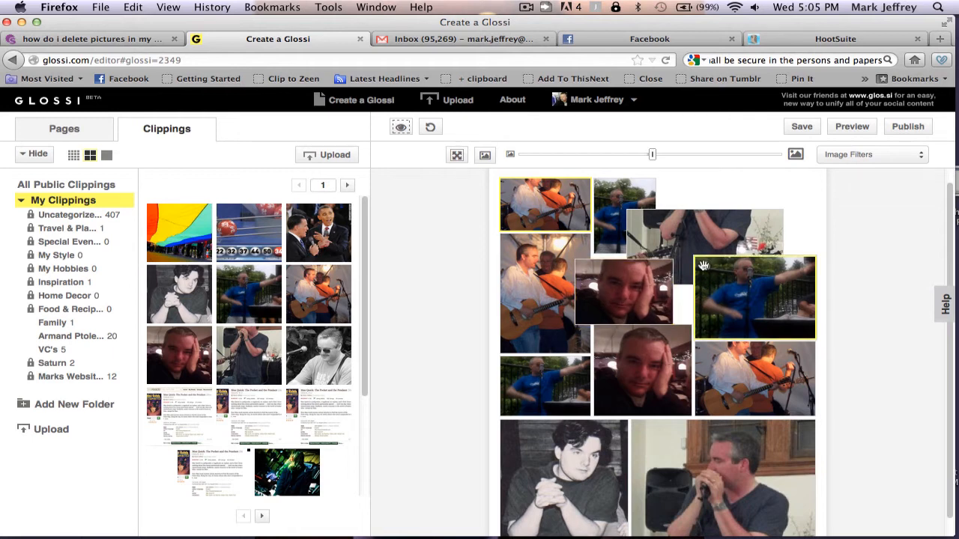
pyautogui.moveTo(704, 266); pyautogui.dragTo(694, 305)
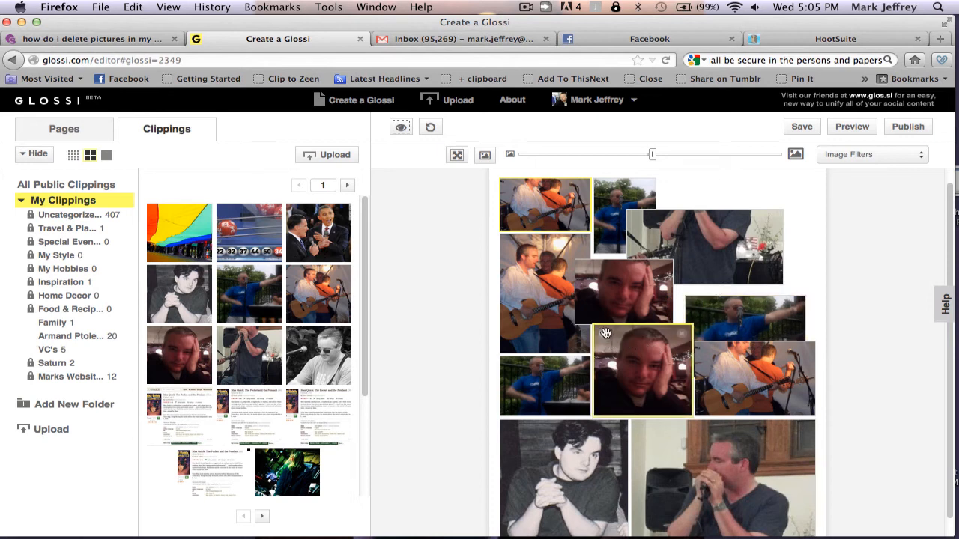
pyautogui.moveTo(606, 334); pyautogui.dragTo(629, 310)
pyautogui.moveTo(510, 364); pyautogui.dragTo(562, 369)
pyautogui.moveTo(510, 427); pyautogui.dragTo(531, 398)
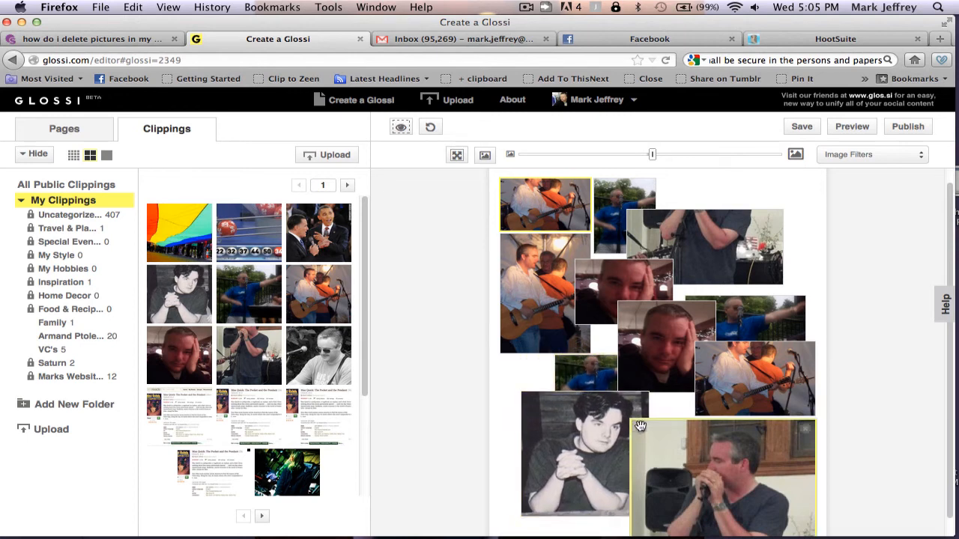
pyautogui.moveTo(641, 426); pyautogui.dragTo(628, 391)
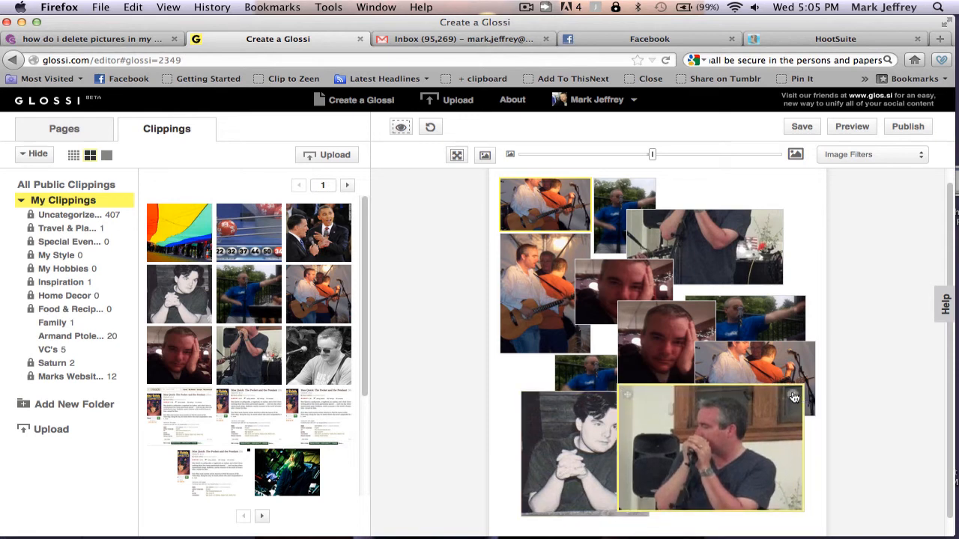
# - Remove the harmonica photo from the large lower frame, nudge the frame, and fill both bottom frames with the head-in-hand clipping
pyautogui.click(794, 397)
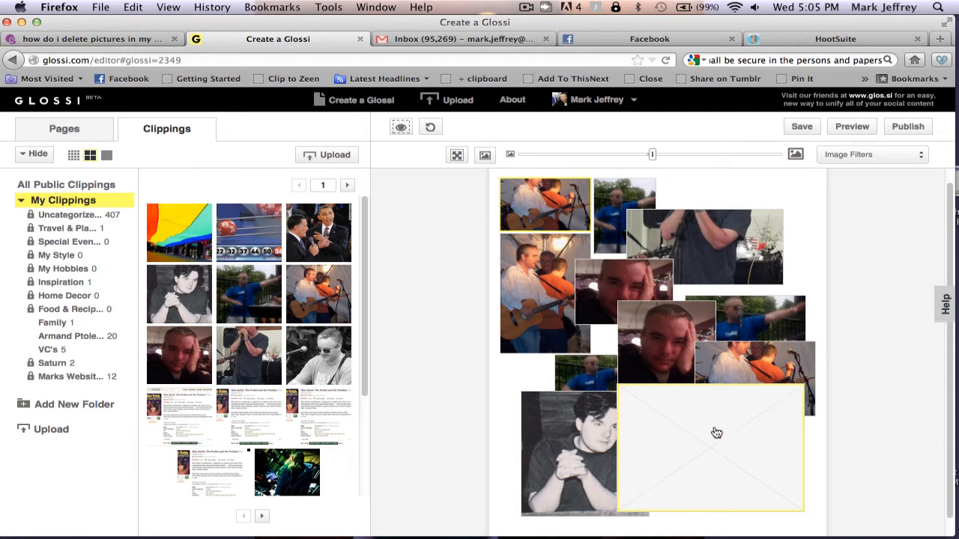
pyautogui.moveTo(715, 434)
pyautogui.mouseDown()
pyautogui.moveTo(741, 466)
pyautogui.moveTo(710, 427)
pyautogui.mouseUp()
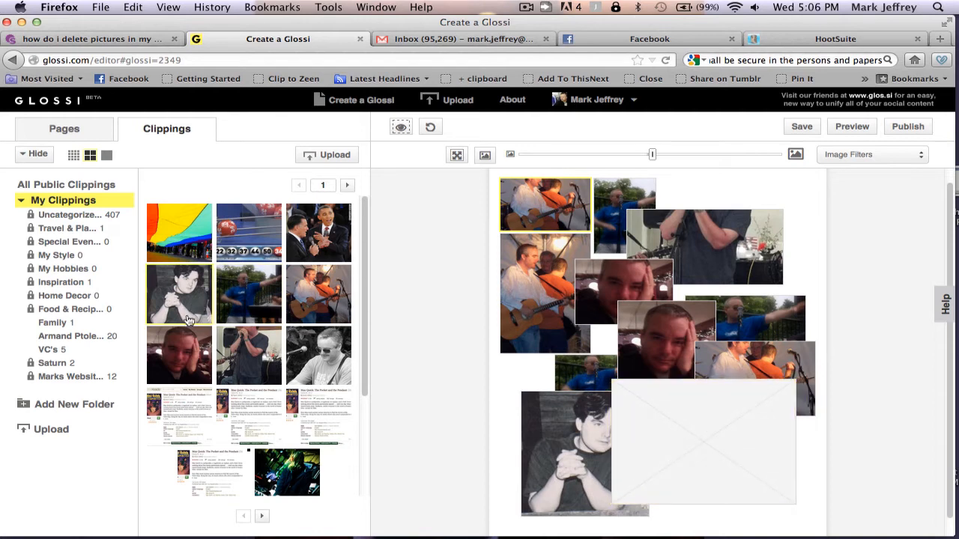
pyautogui.moveTo(191, 349); pyautogui.dragTo(644, 427)
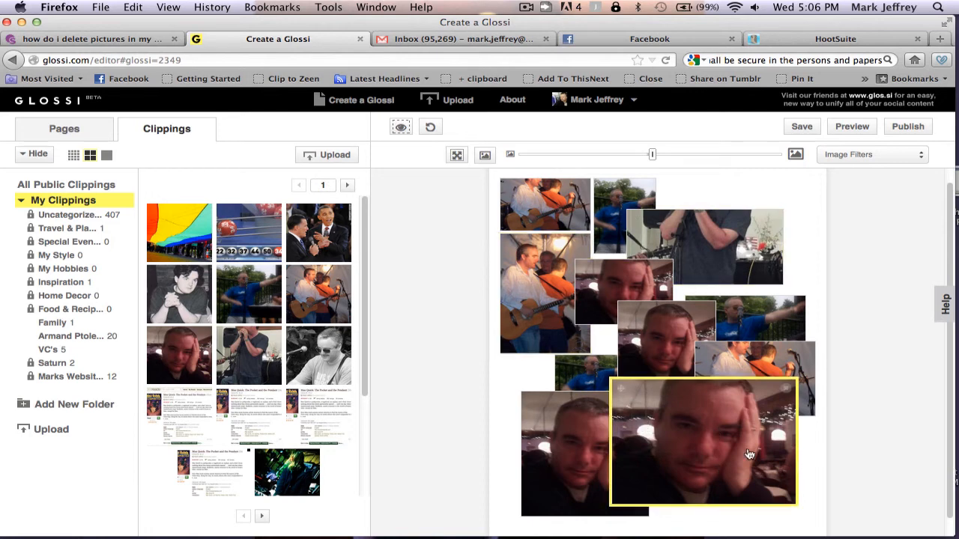
# - Apply the Black & White image filter to the large head-in-hand photo
pyautogui.click(866, 156)
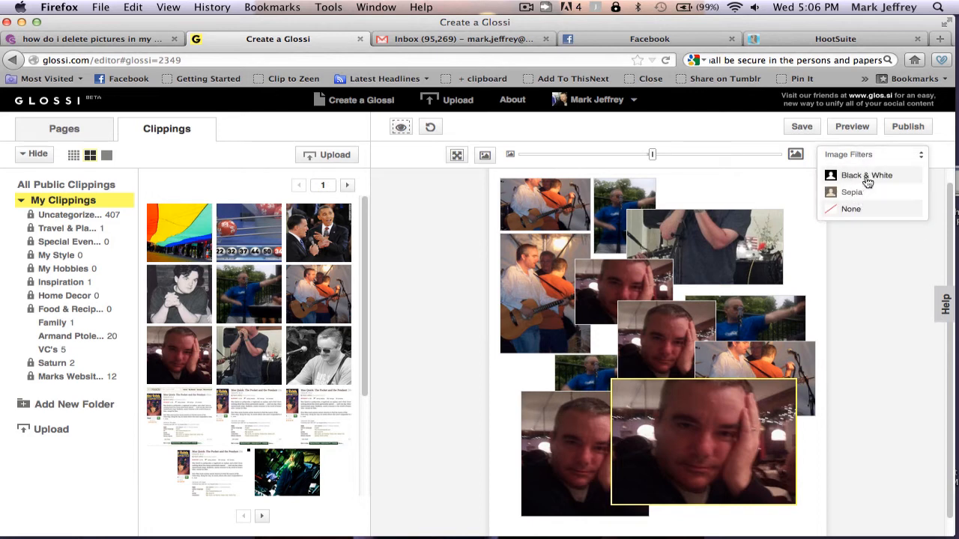
pyautogui.click(867, 176)
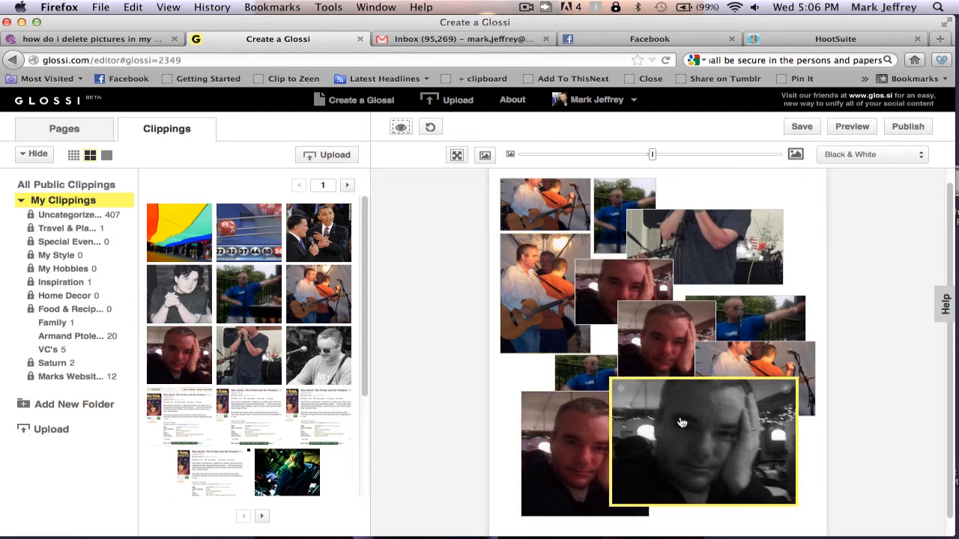
# - Shift the large black-and-white photo, try fitting it to its frame and showing it at original size, and finish with it slightly enlarged
pyautogui.moveTo(682, 424); pyautogui.dragTo(746, 451)
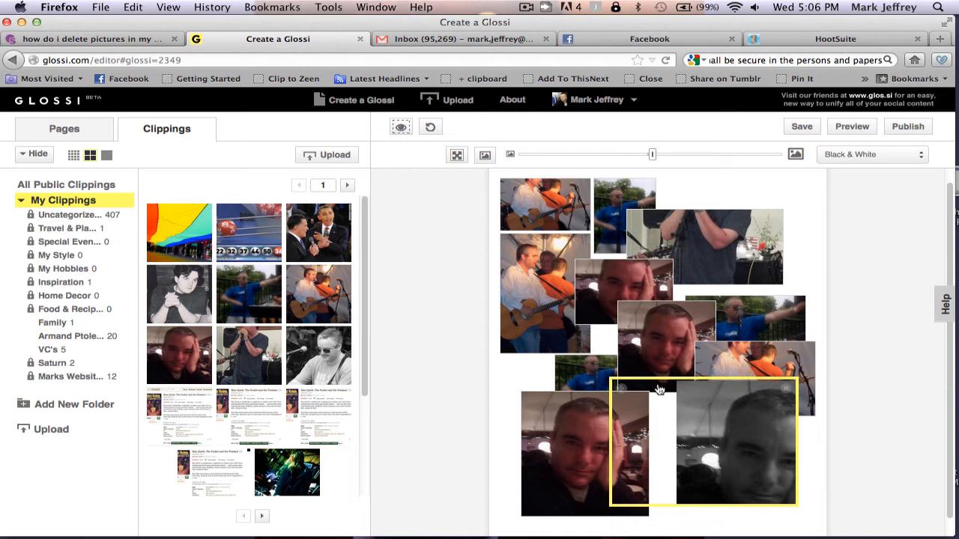
pyautogui.click(457, 156)
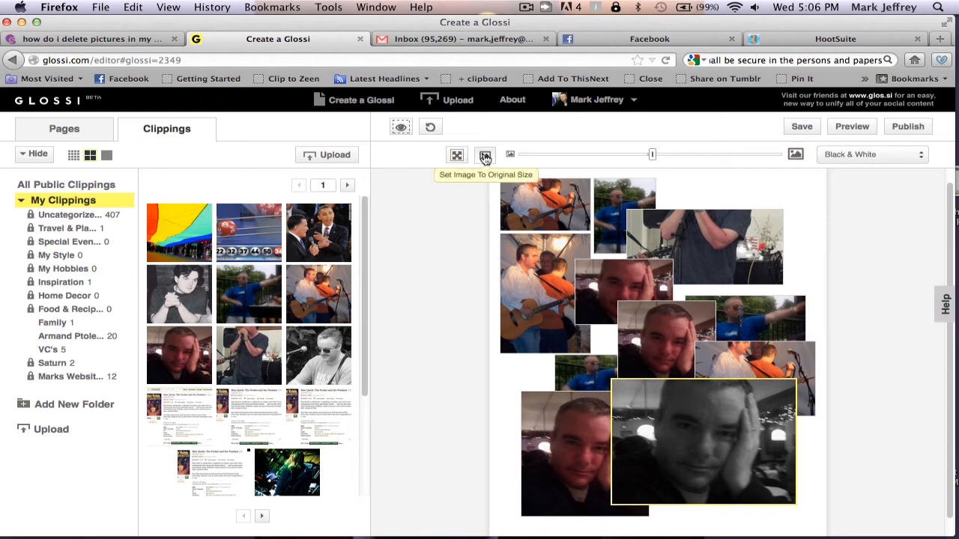
pyautogui.click(485, 157)
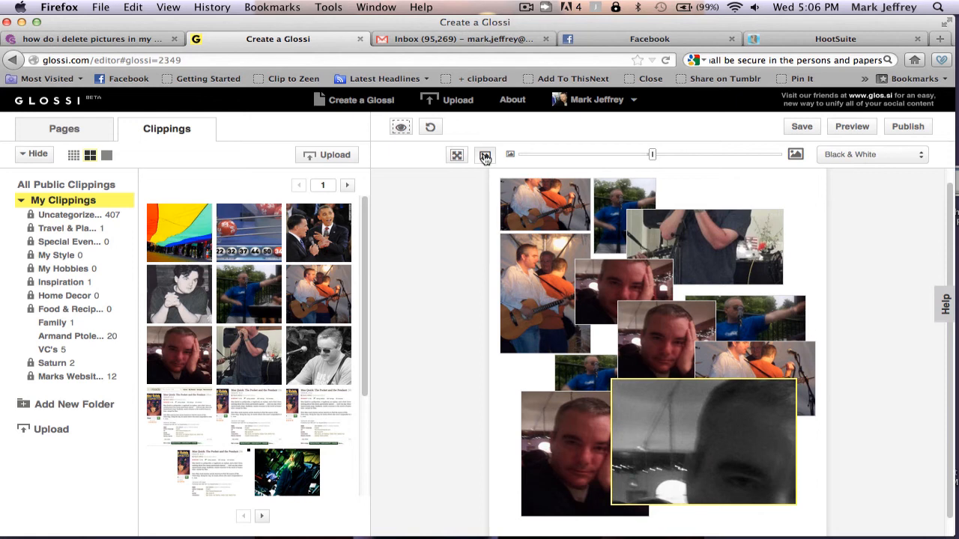
pyautogui.moveTo(652, 154)
pyautogui.mouseDown()
pyautogui.moveTo(608, 155)
pyautogui.moveTo(657, 155)
pyautogui.mouseUp()
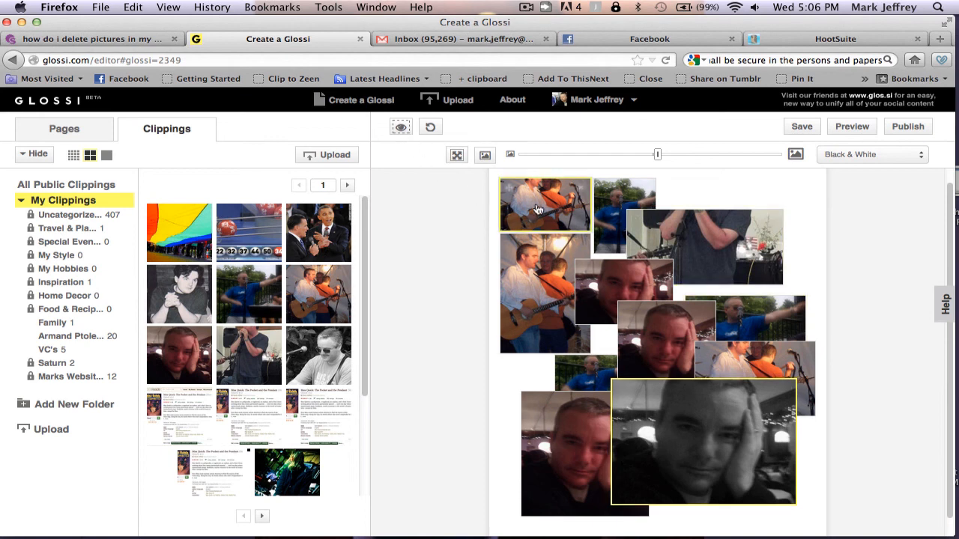
# - Hide the frame outlines on the page and restore the original template layout, accepting the reset
pyautogui.click(401, 128)
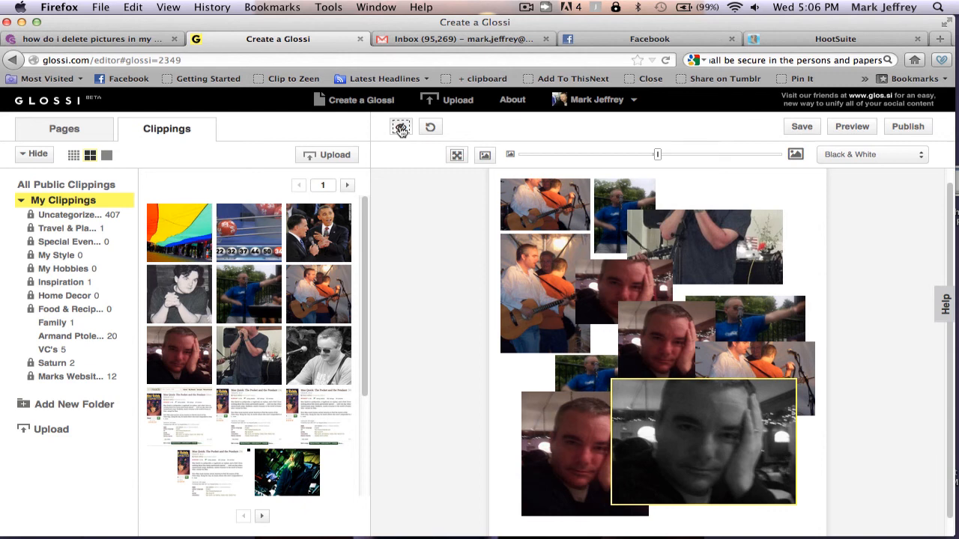
pyautogui.click(446, 350)
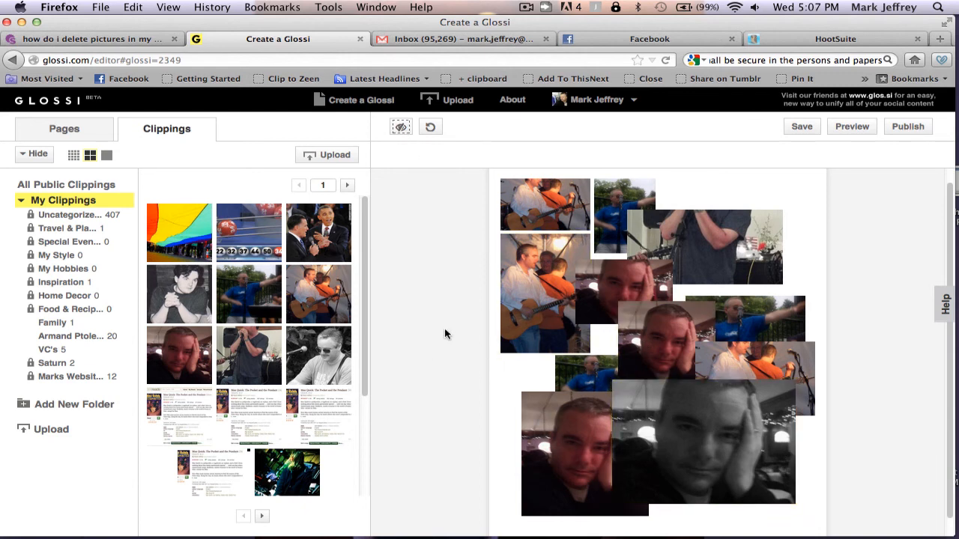
pyautogui.click(431, 129)
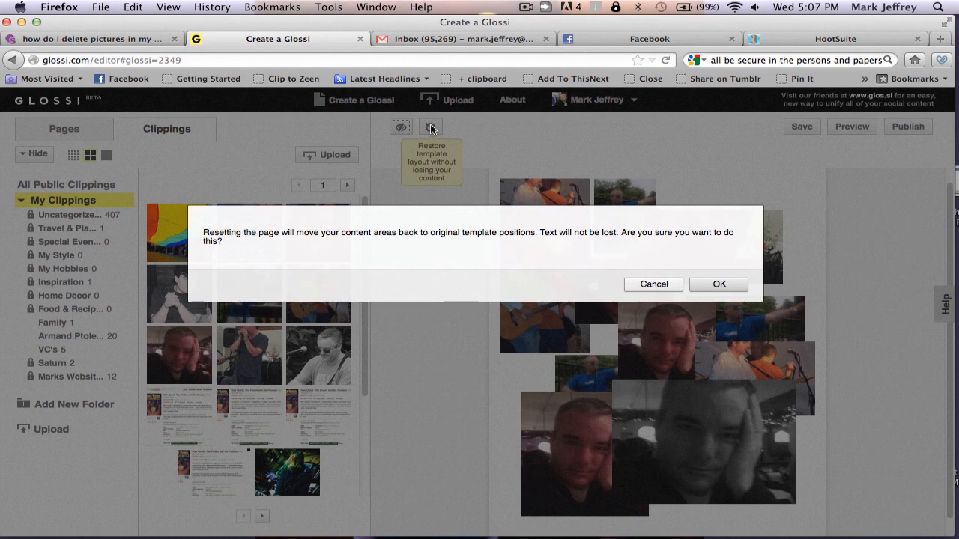
pyautogui.click(731, 286)
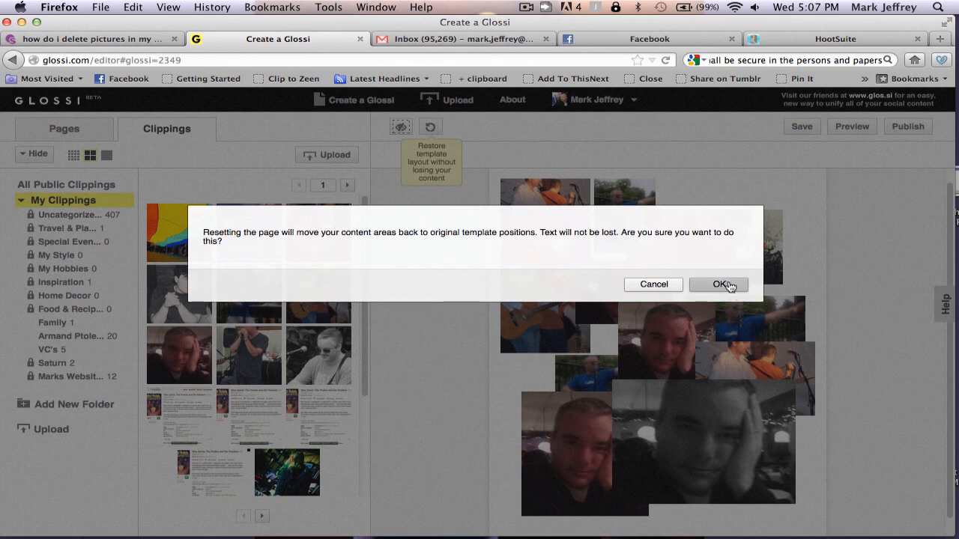